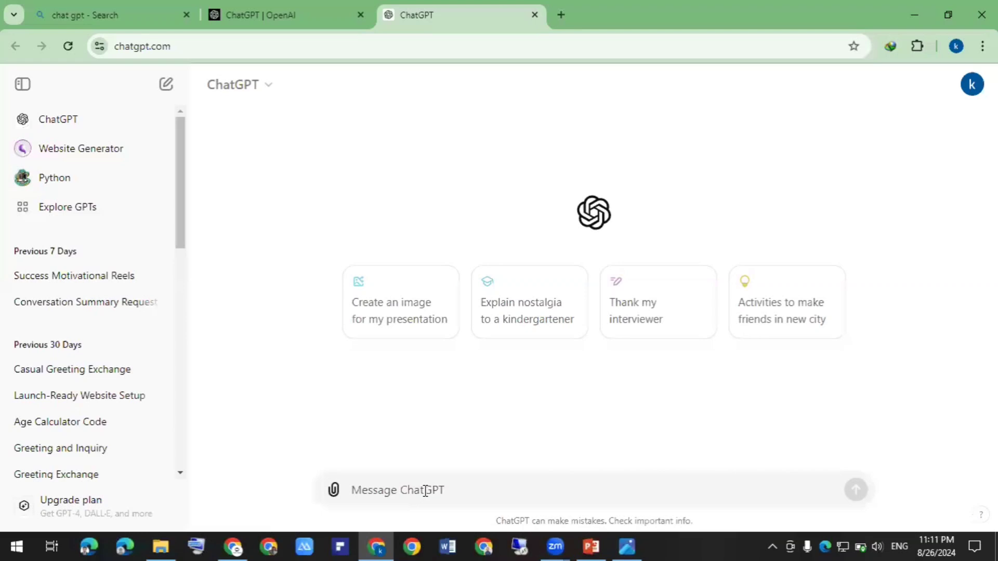
Send ChatGPT the greeting "hi", followed by the message "i need your help".
{"action": "type", "text": "hi"}
{"action": "key", "text": "Return"}
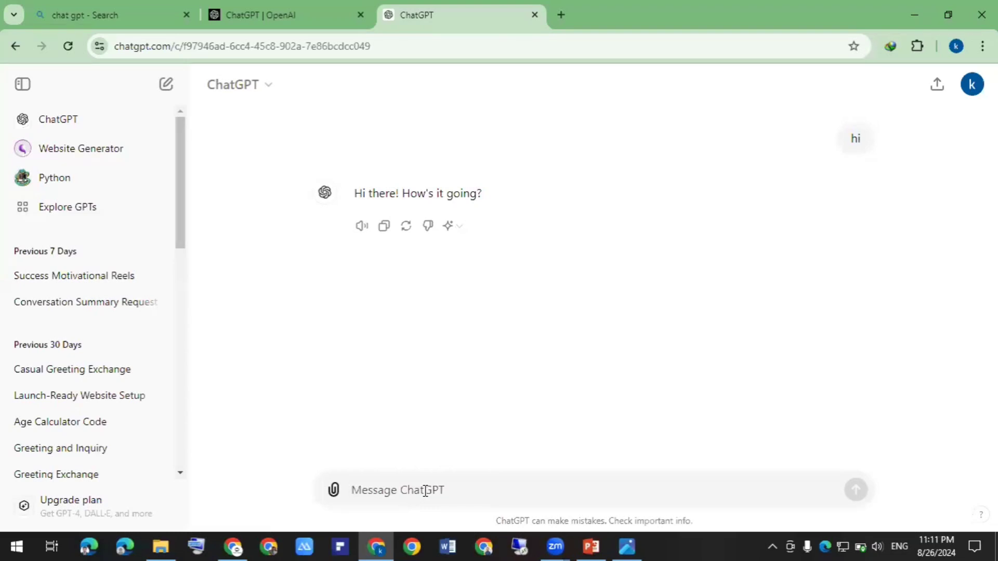
{"action": "type", "text": "i need "}
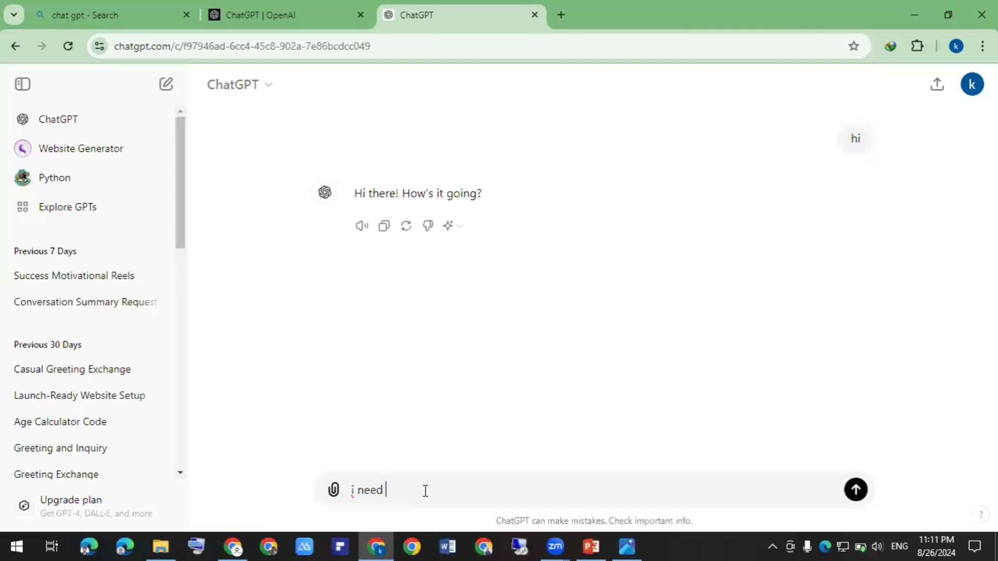
{"action": "type", "text": "your help"}
{"action": "key", "text": "Return"}
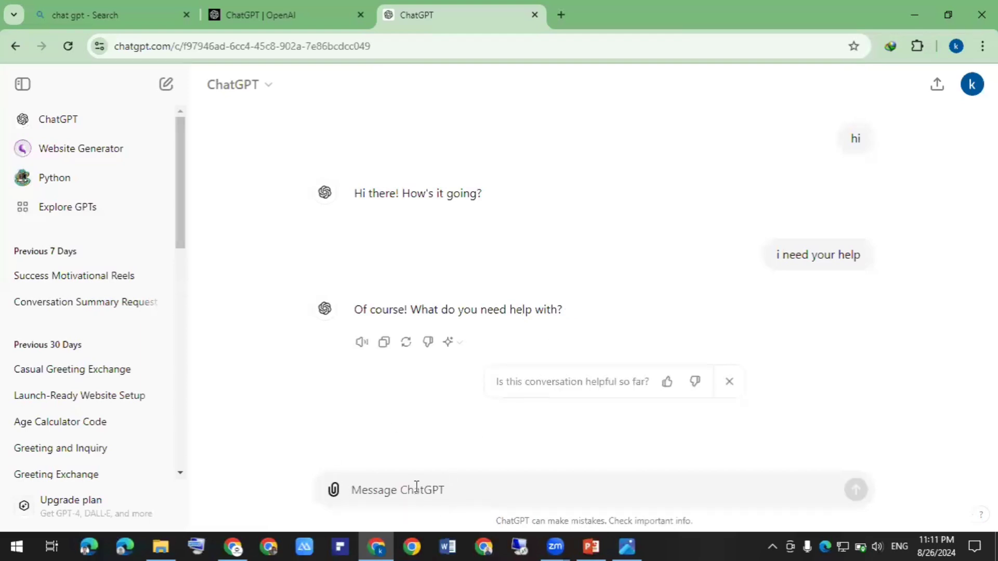
Send the Roman Urdu message "mujhe apki madad chai hai" in the same chat.
{"action": "type", "text": "mujhe "}
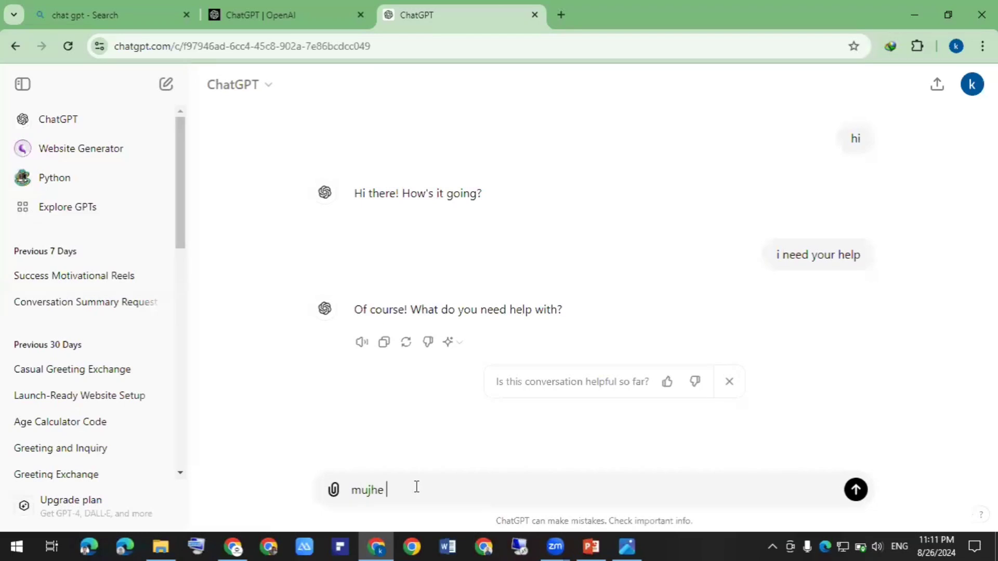
{"action": "type", "text": "apki madad chai hai"}
{"action": "key", "text": "Return"}
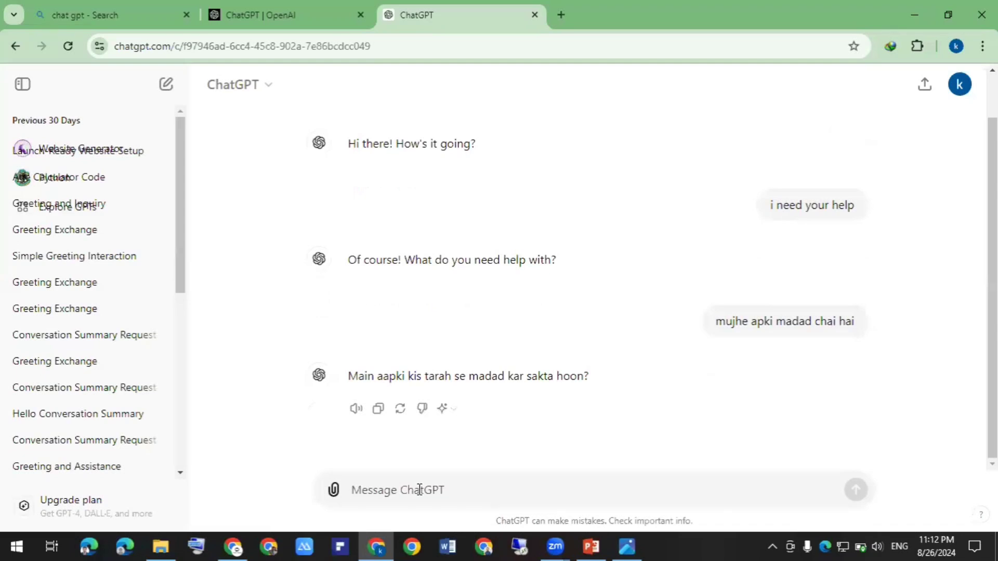
Draft the message "I need your help" and start a new line beneath it without sending.
{"action": "type", "text": "I need "}
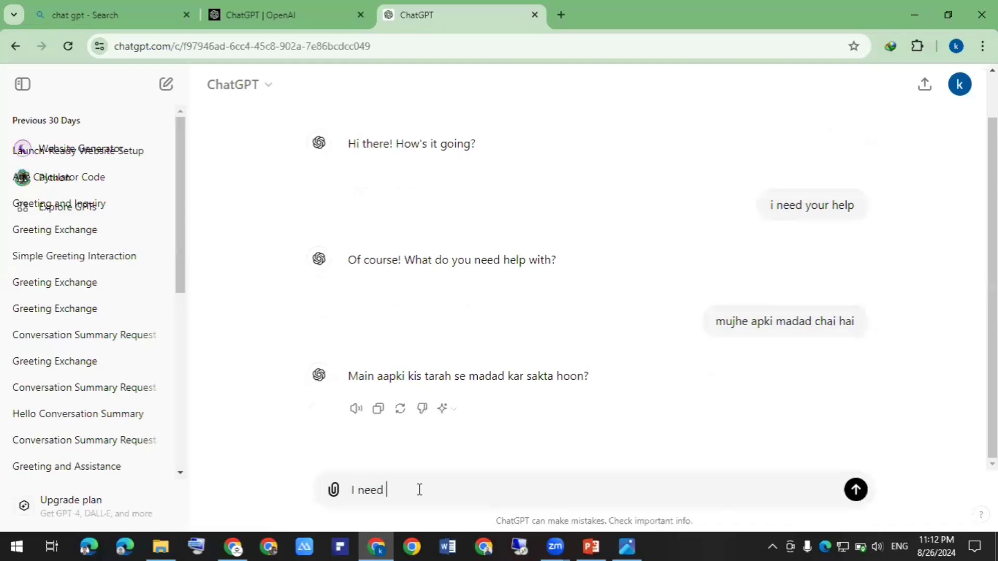
{"action": "type", "text": "your help"}
{"action": "key", "text": "shift+Return"}
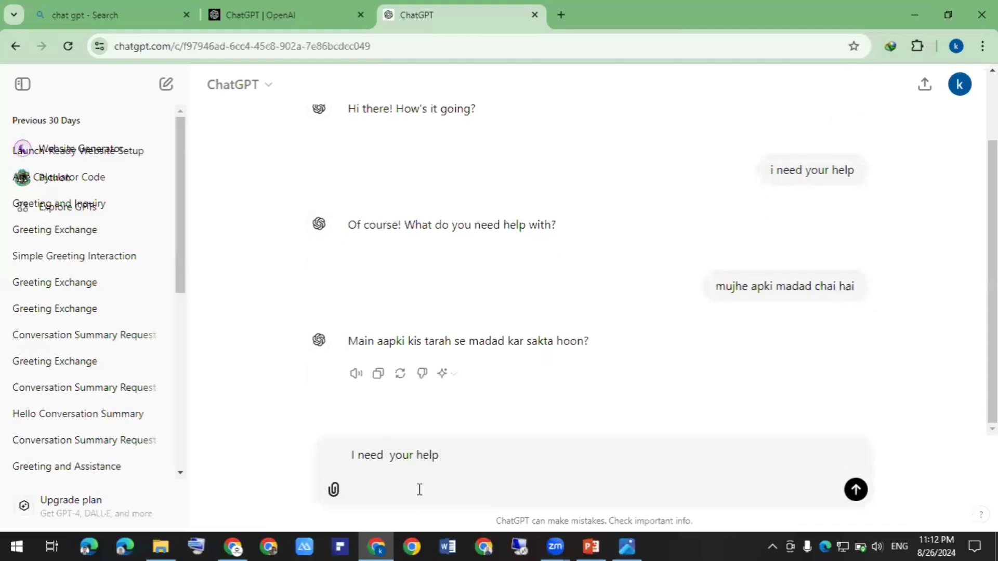
{"action": "left_click_drag", "start_coordinate": [441, 455], "coordinate": [326, 450]}
{"action": "left_click", "coordinate": [358, 501]}
{"action": "left_click", "coordinate": [204, 545]}
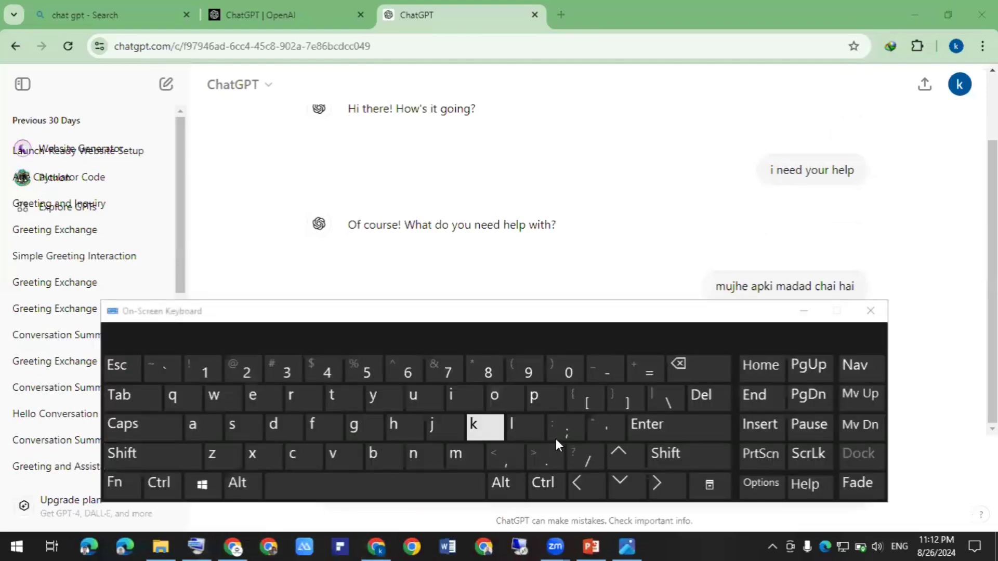
{"action": "left_click", "coordinate": [871, 311]}
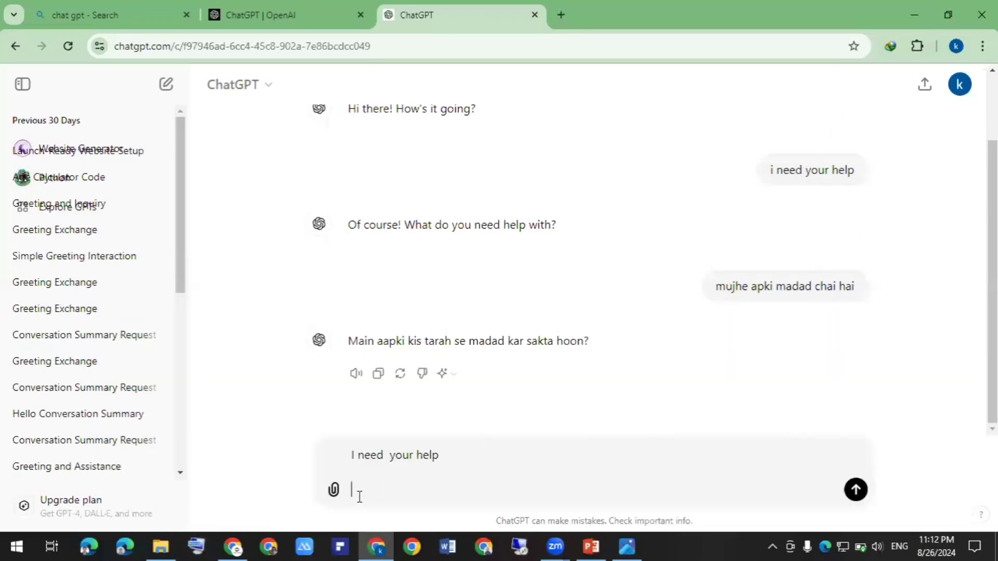
Add "note: please reply this text in urdu language" on the second line of the draft and send the message.
{"action": "type", "text": "note: please reply this"}
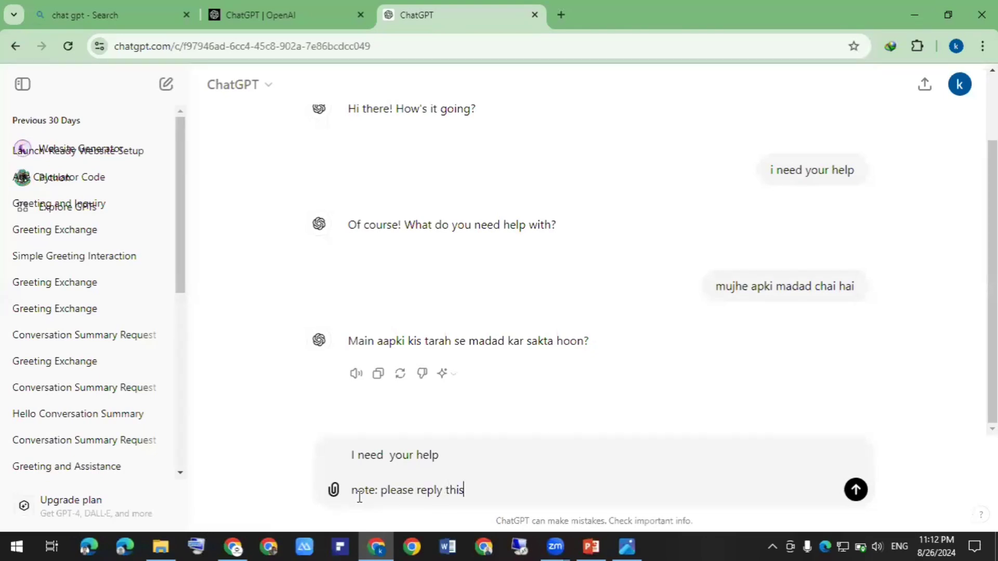
{"action": "type", "text": " trec"}
{"action": "key", "text": "BackSpace"}
{"action": "key", "text": "BackSpace"}
{"action": "key", "text": "BackSpace"}
{"action": "type", "text": "ect"}
{"action": "key", "text": "BackSpace"}
{"action": "key", "text": "BackSpace"}
{"action": "key", "text": "BackSpace"}
{"action": "type", "text": "c"}
{"action": "key", "text": "BackSpace"}
{"action": "type", "text": "xt in urdu lab"}
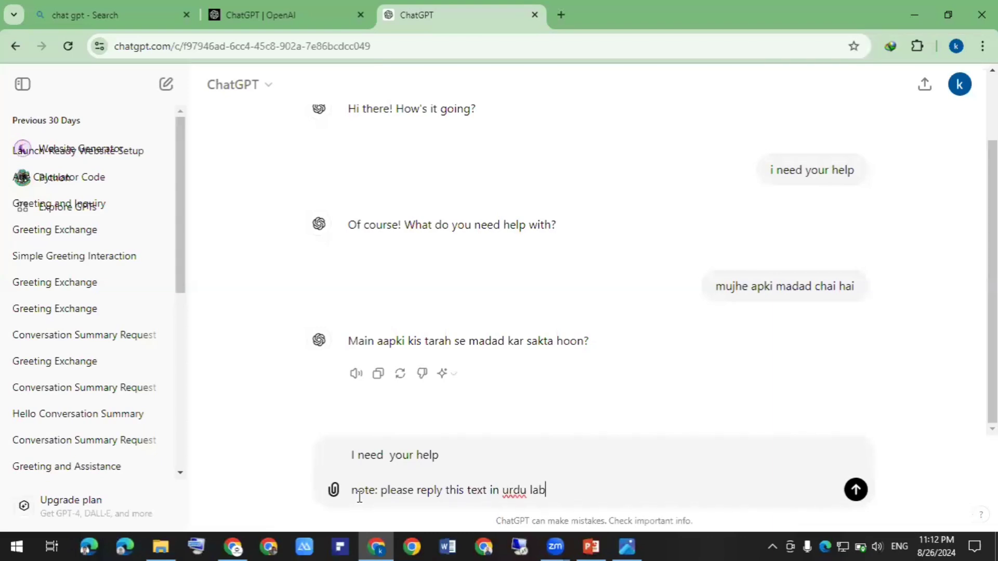
{"action": "type", "text": "guage"}
{"action": "key", "text": "Left"}
{"action": "key", "text": "Left"}
{"action": "key", "text": "Left"}
{"action": "key", "text": "Left"}
{"action": "key", "text": "BackSpace"}
{"action": "type", "text": "n"}
{"action": "key", "text": "Return"}
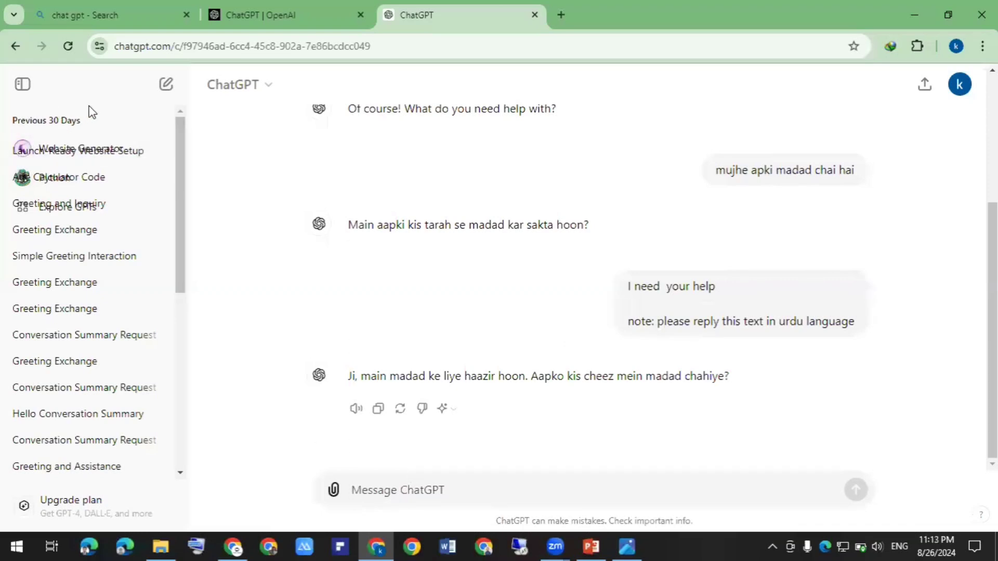
Open a new chat and draft "I need your help in my Homework" with a new line beneath it.
{"action": "scroll", "coordinate": [103, 232], "scroll_direction": "down", "scroll_amount": 4}
{"action": "scroll", "coordinate": [104, 237], "scroll_direction": "up", "scroll_amount": 4}
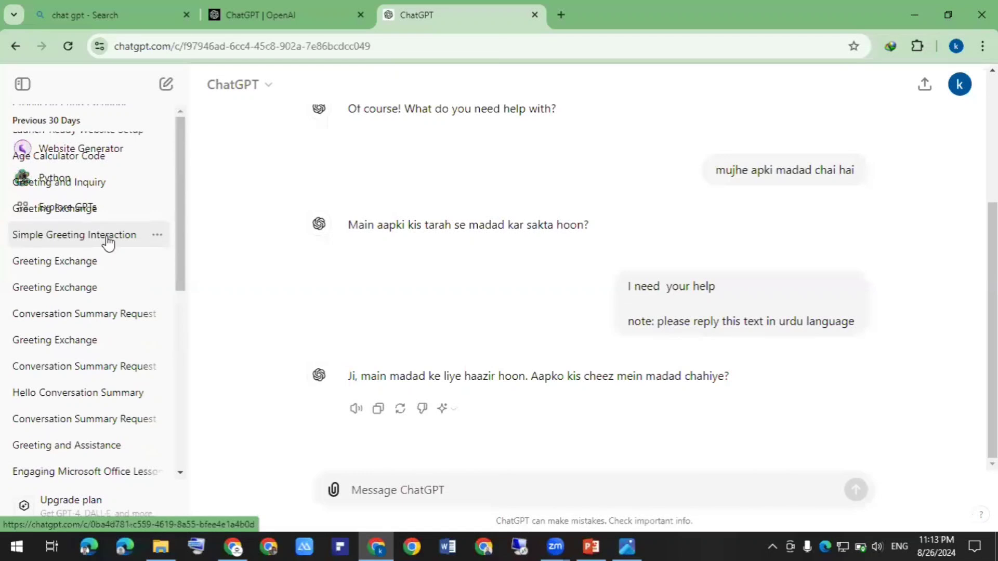
{"action": "scroll", "coordinate": [68, 146], "scroll_direction": "up", "scroll_amount": 5}
{"action": "left_click", "coordinate": [84, 120]}
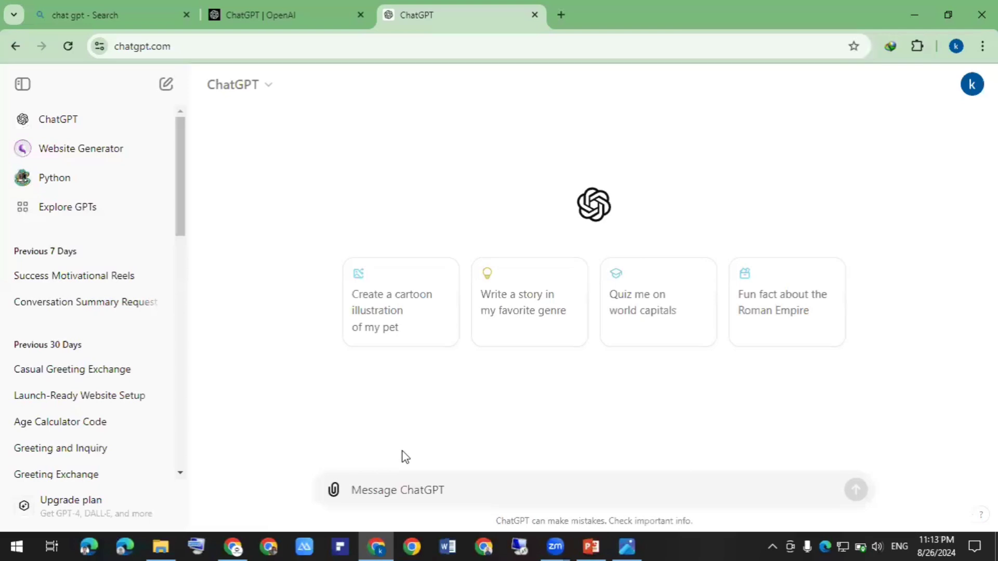
{"action": "type", "text": "I need "}
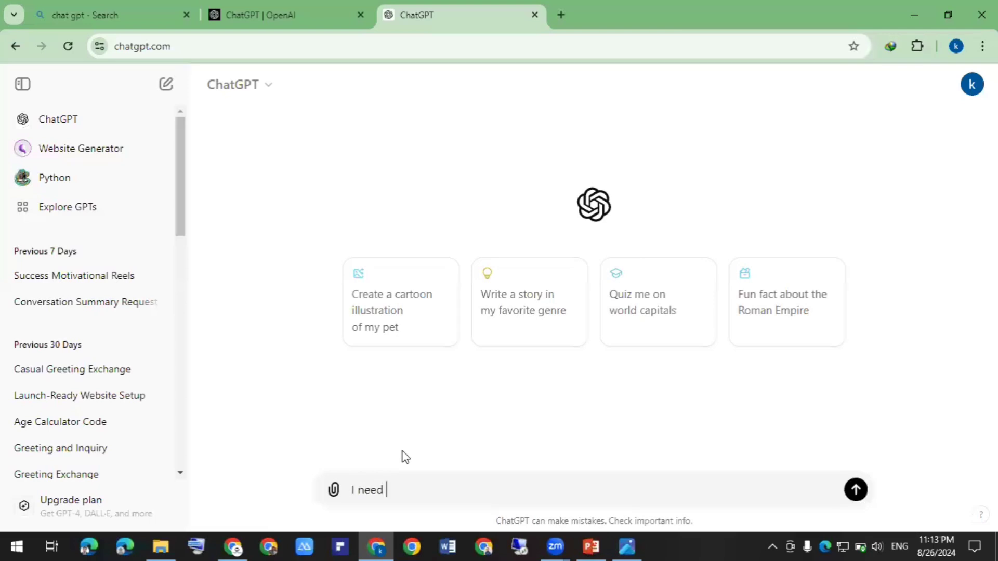
{"action": "type", "text": "your help in my Home"}
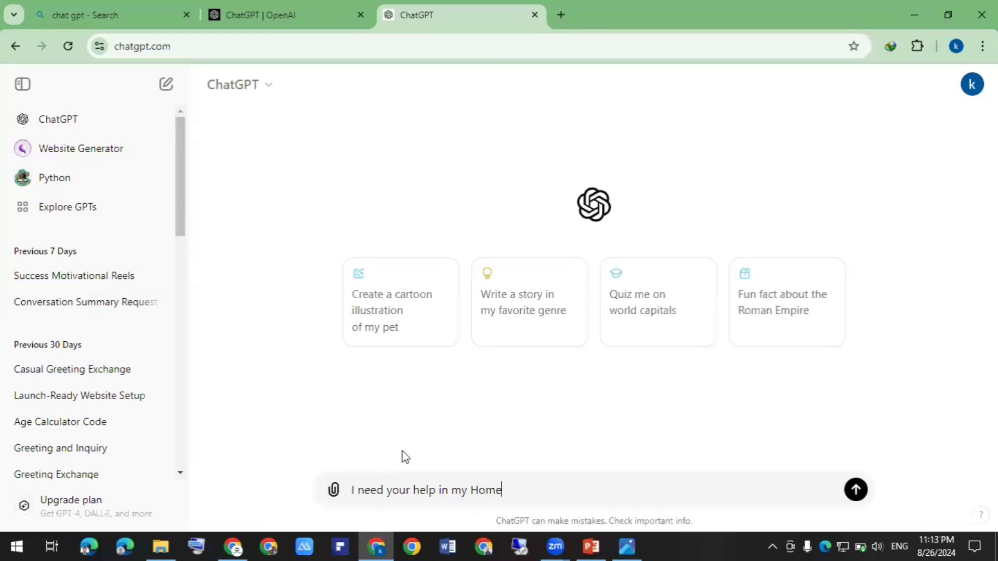
{"action": "type", "text": "work"}
{"action": "key", "text": "shift+Return"}
{"action": "key", "text": "shift+Return"}
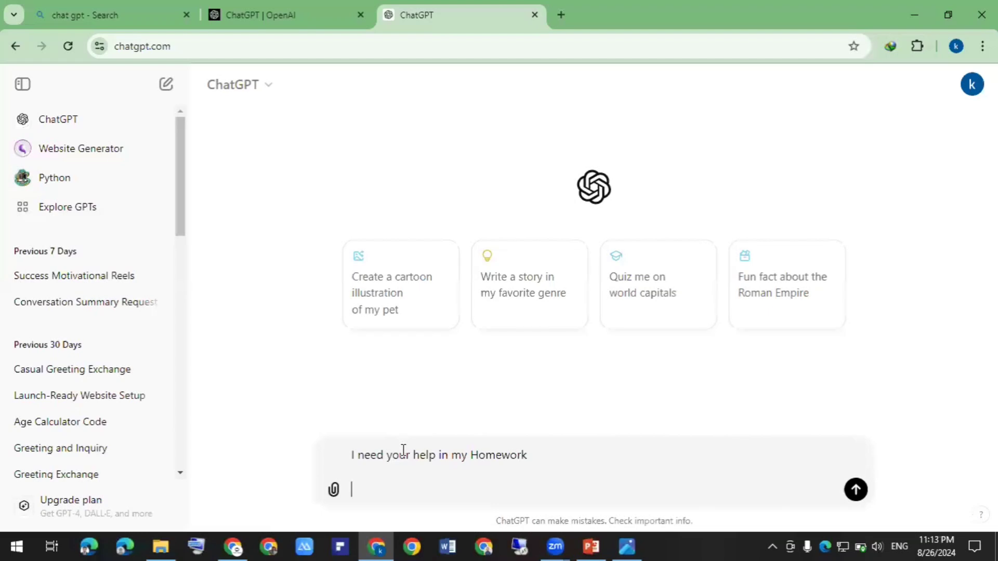
Add "Note Please Reply in urdu language" below the homework request and send the message.
{"action": "type", "text": "Note Please Re"}
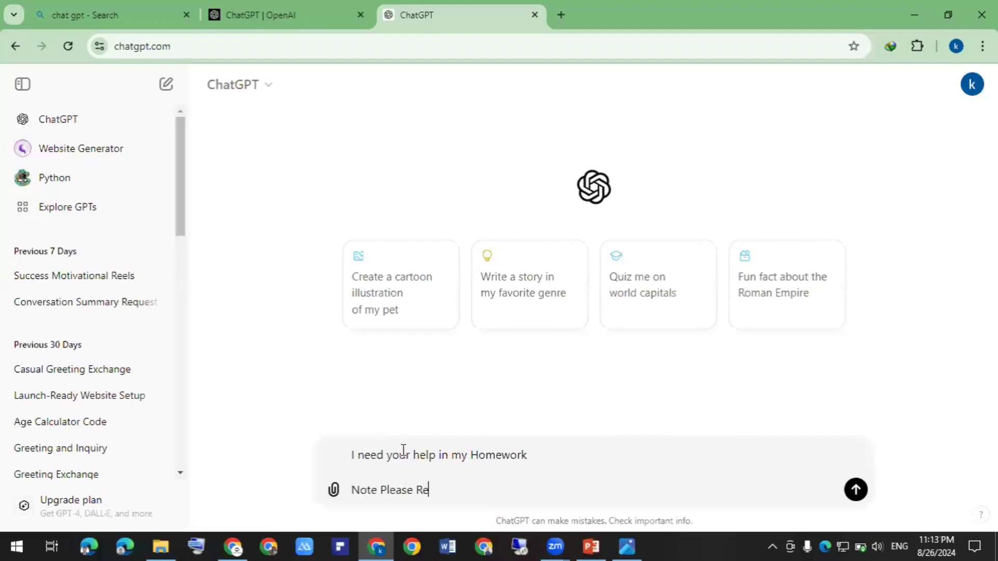
{"action": "type", "text": "ply in urdu labguage"}
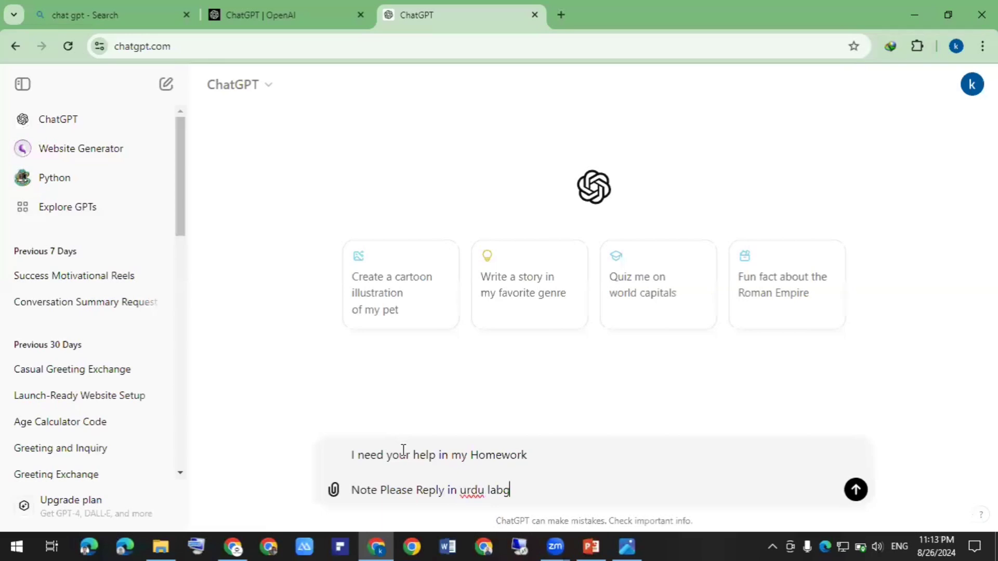
{"action": "key", "text": "Left"}
{"action": "key", "text": "Left"}
{"action": "key", "text": "BackSpace"}
{"action": "type", "text": "n"}
{"action": "key", "text": "Return"}
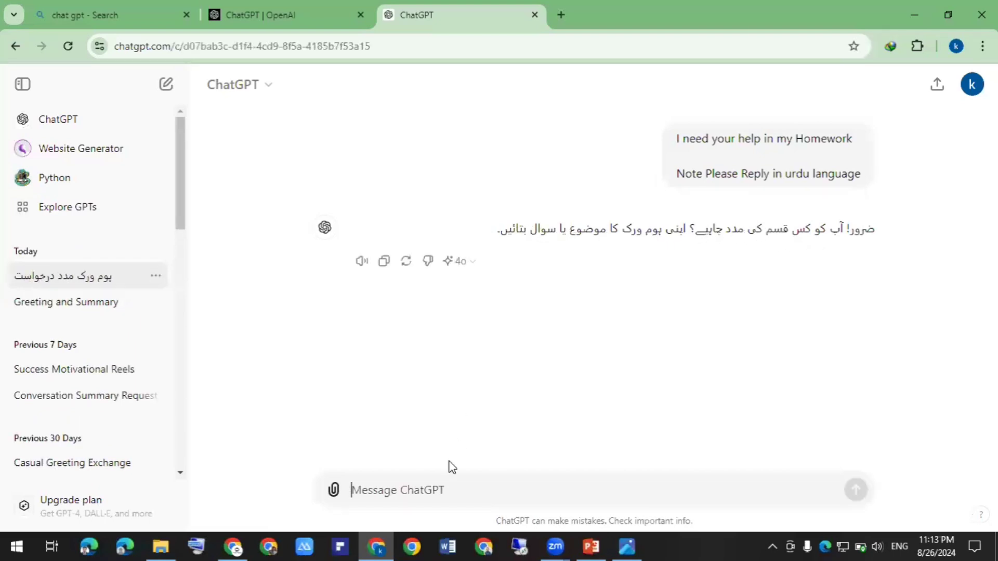
Answer the question about the homework subject by sending "maths".
{"action": "left_click", "coordinate": [423, 476]}
{"action": "type", "text": "matyhu"}
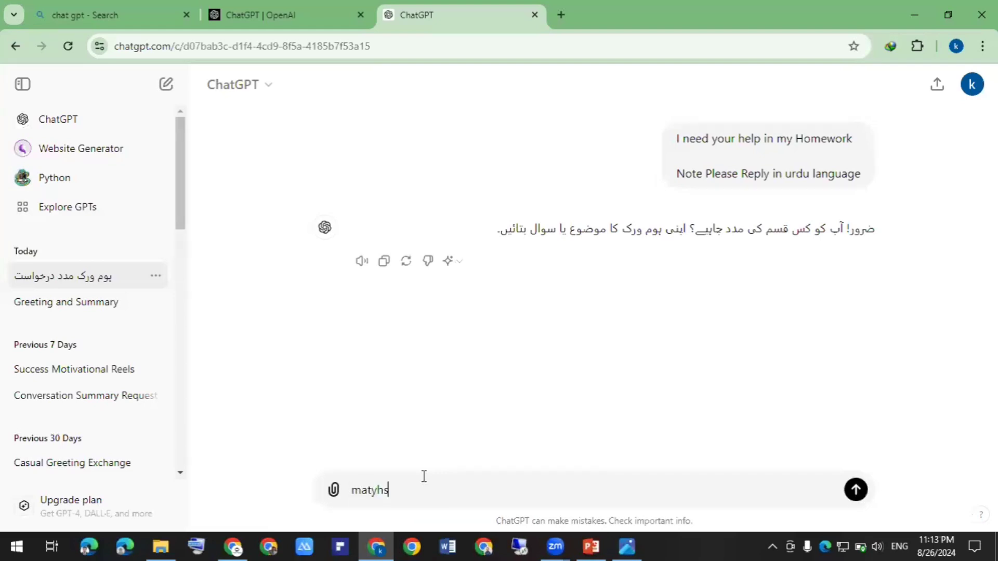
{"action": "key", "text": "BackSpace"}
{"action": "key", "text": "BackSpace"}
{"action": "key", "text": "BackSpace"}
{"action": "type", "text": "hs"}
{"action": "key", "text": "Return"}
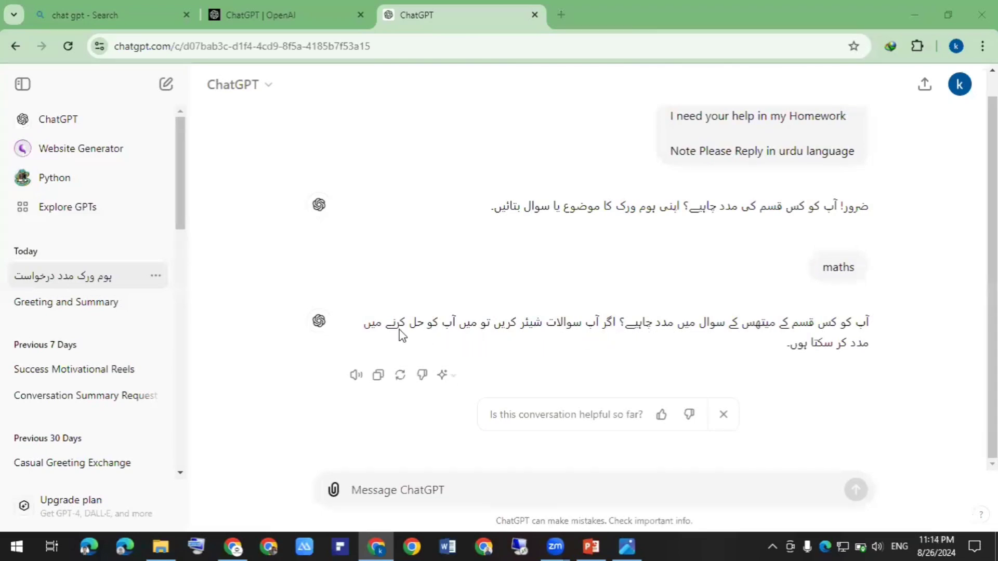
Send the sums 2+2 and 56353+738738 as two separate messages for ChatGPT to solve.
{"action": "left_click", "coordinate": [535, 493]}
{"action": "type", "text": "2+2"}
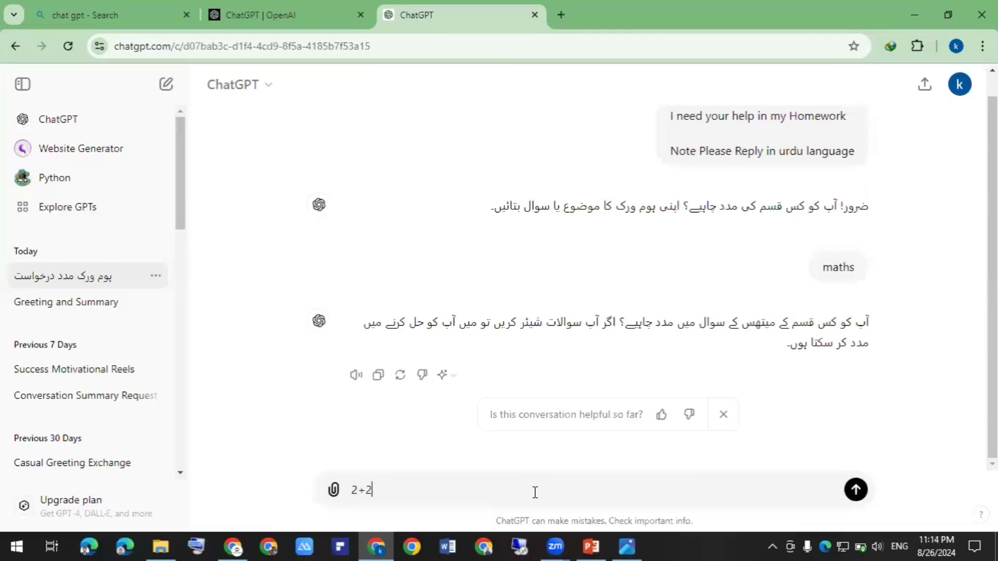
{"action": "key", "text": "Return"}
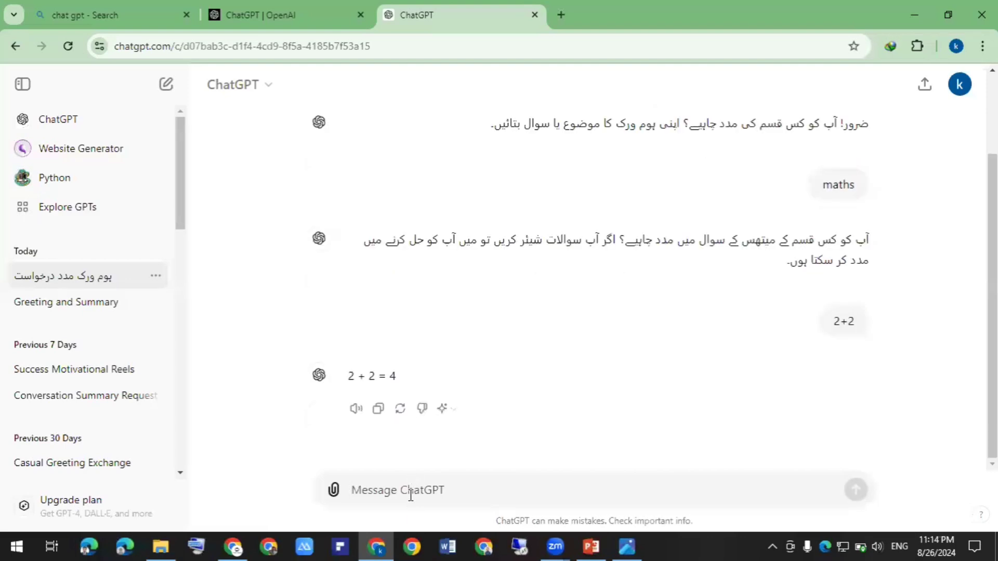
{"action": "type", "text": "56353"}
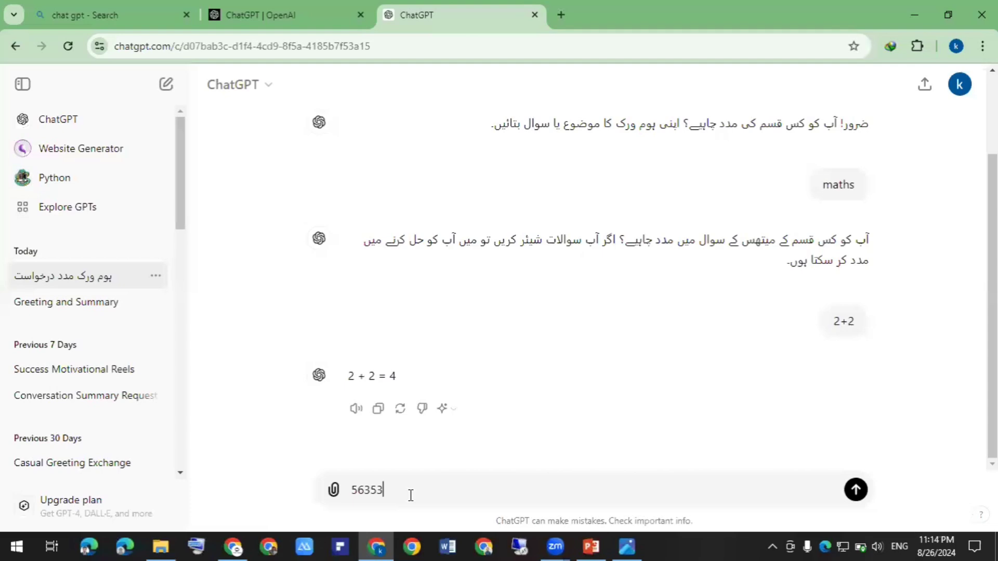
{"action": "type", "text": "+738738"}
{"action": "key", "text": "Return"}
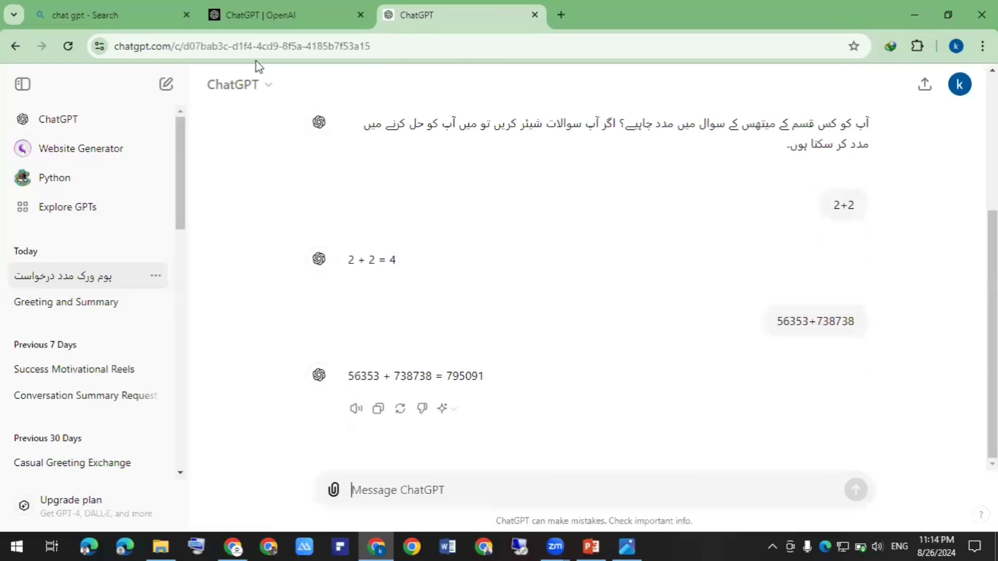
Return to the start of the conversation and highlight the first Urdu reply.
{"action": "scroll", "coordinate": [520, 343], "scroll_direction": "up", "scroll_amount": 5}
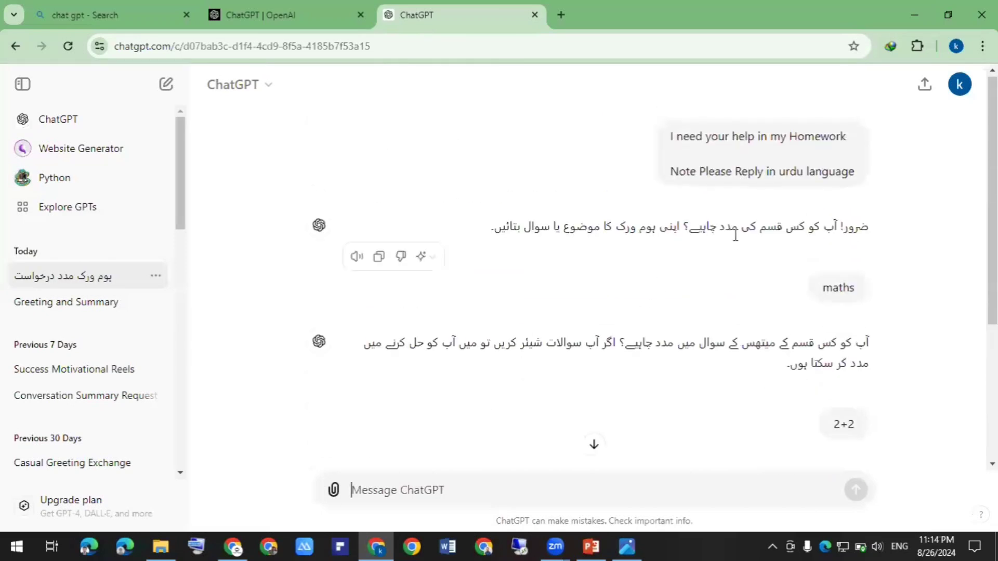
{"action": "left_click_drag", "start_coordinate": [867, 229], "coordinate": [511, 257]}
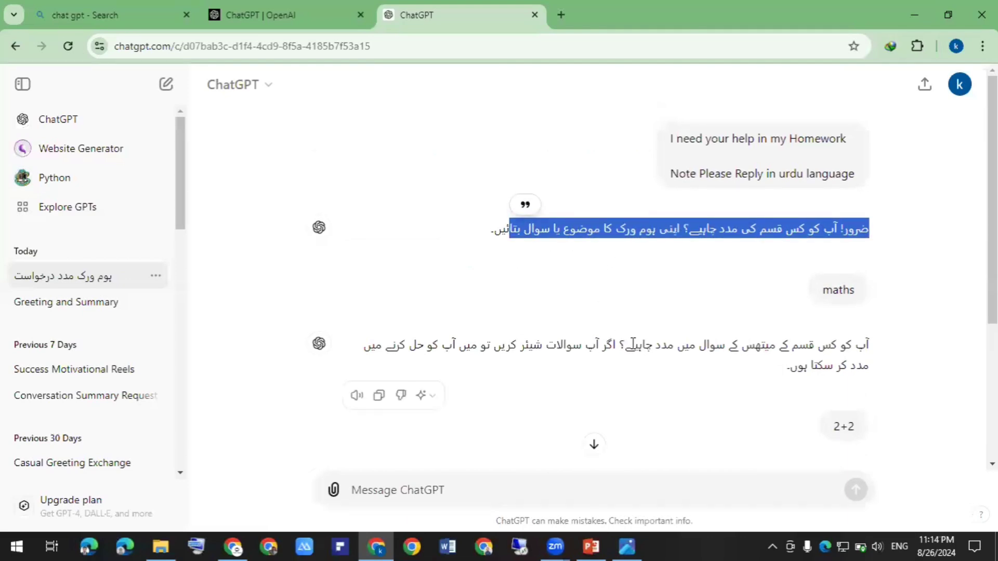
Switch to PowerPoint and show slide 5, "What is prompt in Chat GPT", placing the cursor before "textual" in its definition.
{"action": "left_click", "coordinate": [589, 544]}
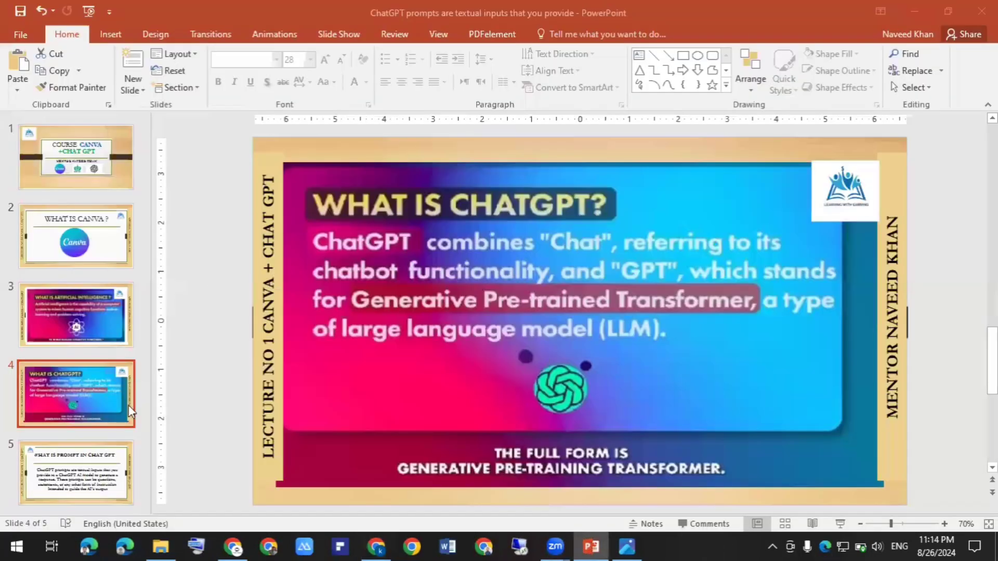
{"action": "left_click", "coordinate": [67, 471]}
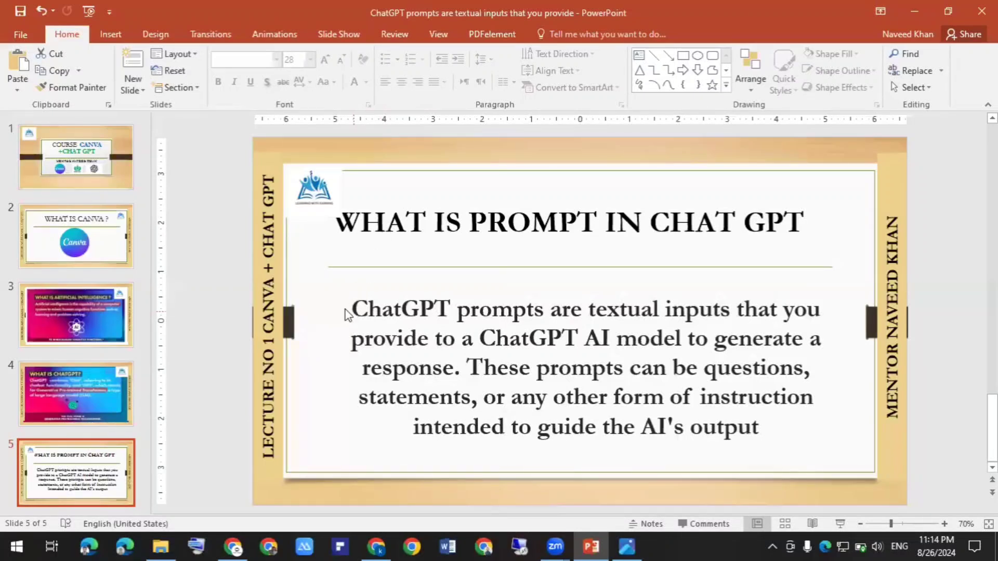
{"action": "left_click_drag", "start_coordinate": [345, 312], "coordinate": [589, 309]}
{"action": "left_click", "coordinate": [588, 308]}
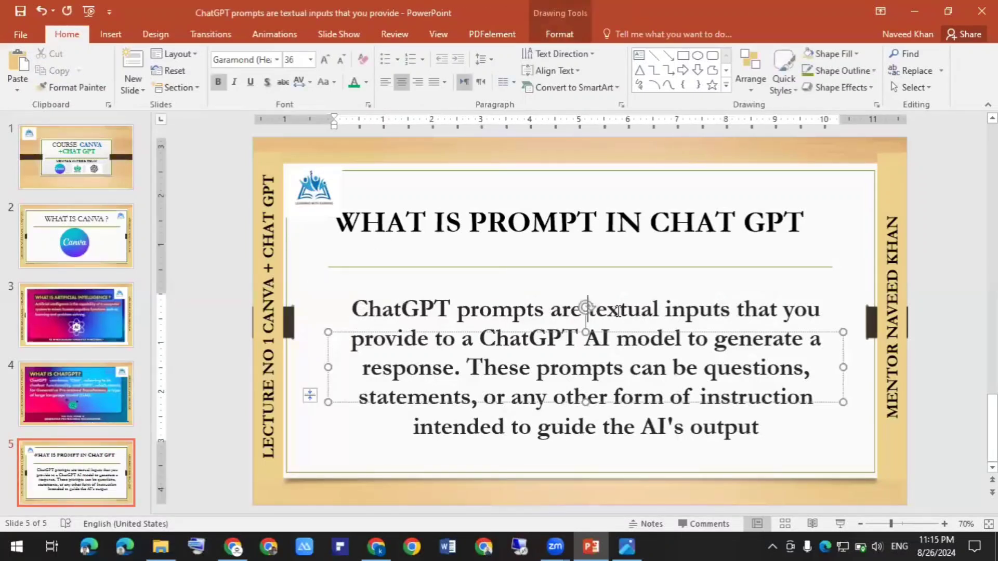